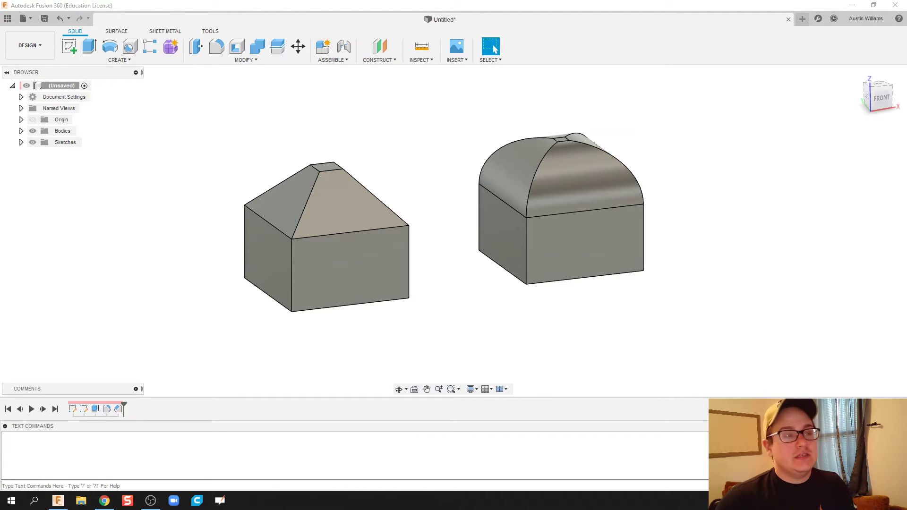
{"action": "left_click", "coordinate": [246, 60]}
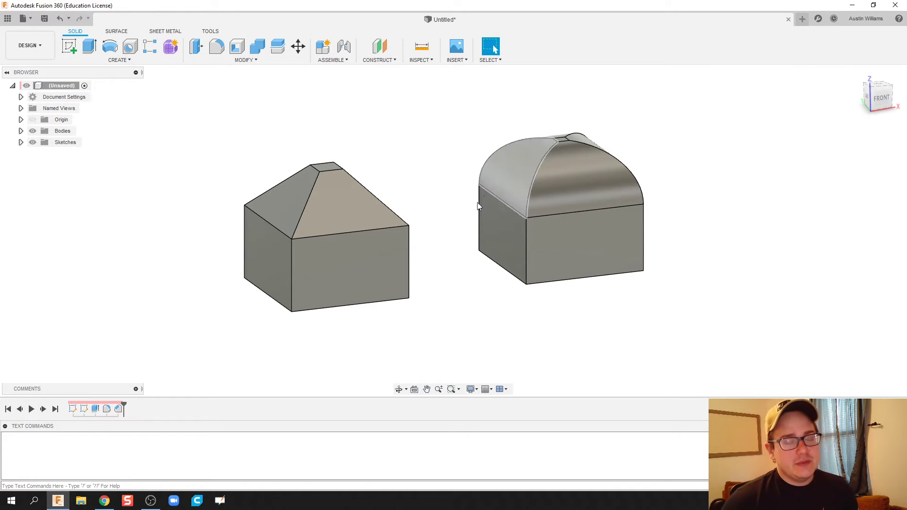
{"action": "scroll", "coordinate": [458, 231], "scroll_direction": "down", "scroll_amount": 2}
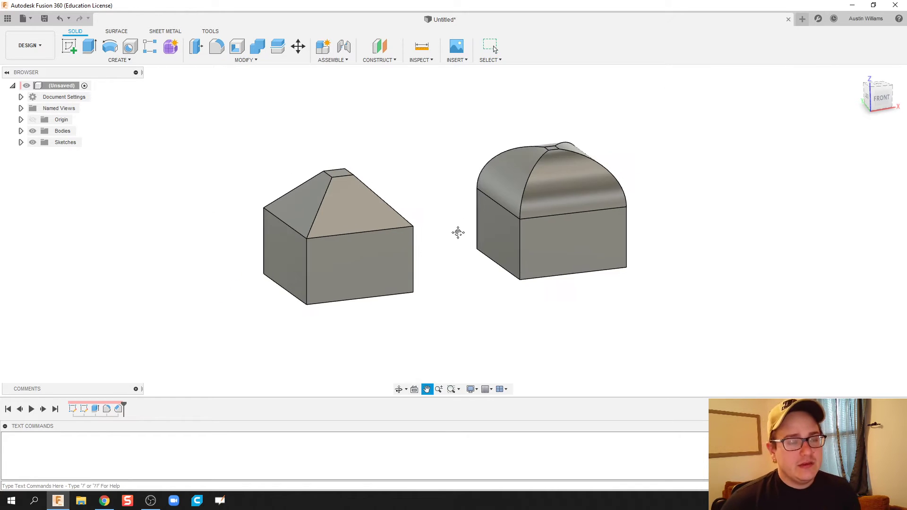
Create a new design and start a sketch on the horizontal XY plane.
{"action": "left_click", "coordinate": [800, 21]}
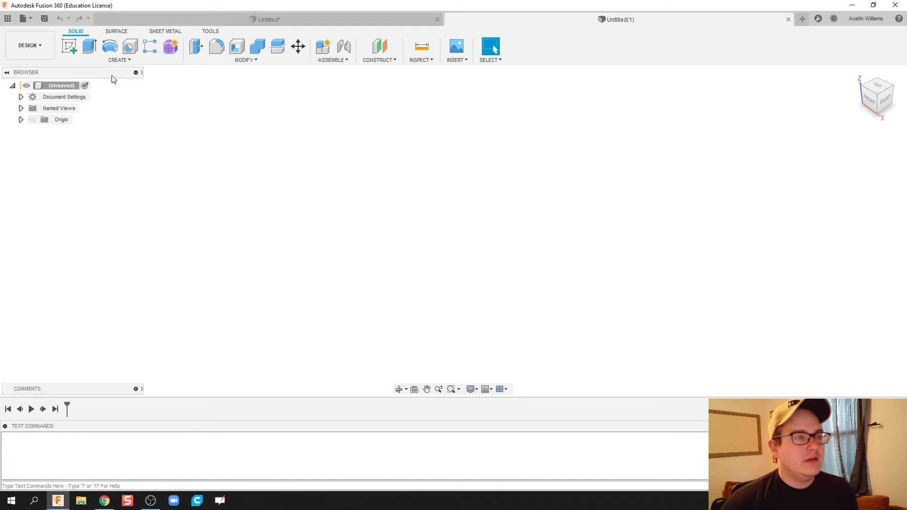
{"action": "left_click", "coordinate": [119, 60]}
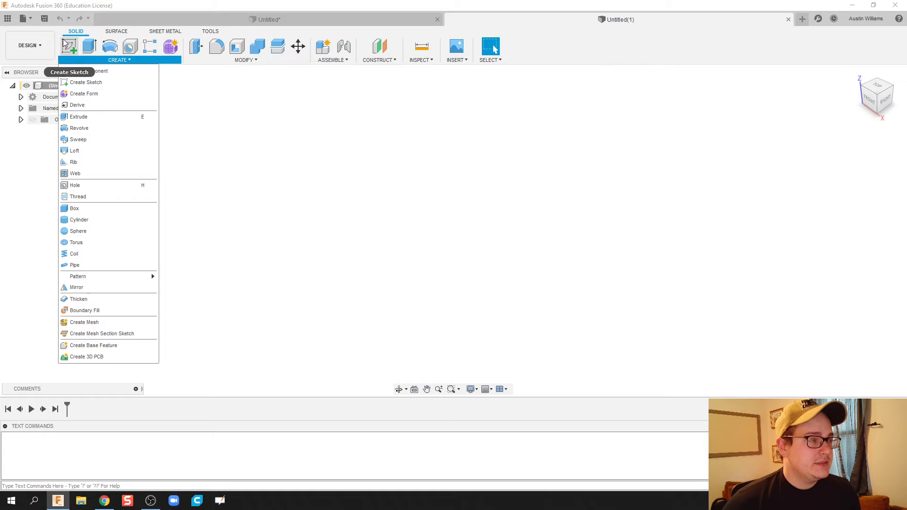
{"action": "left_click", "coordinate": [68, 45]}
{"action": "left_click", "coordinate": [509, 227]}
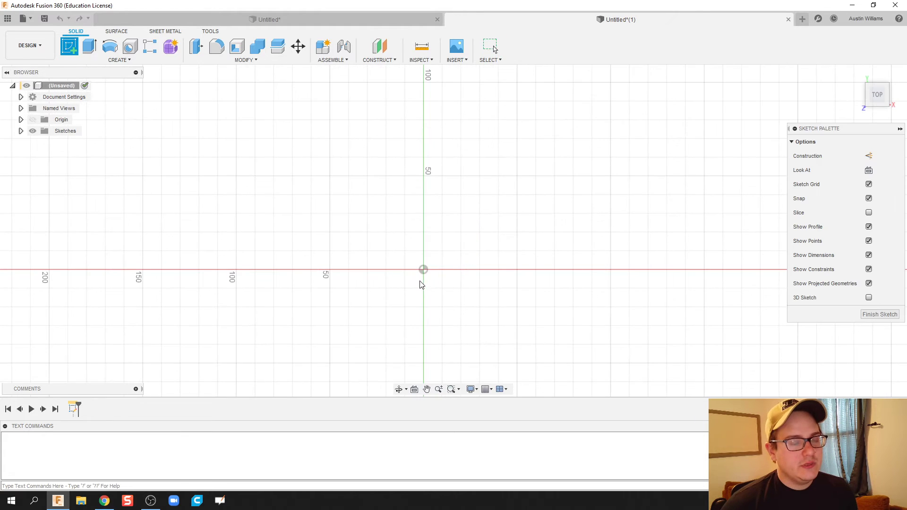
Sketch two 50 mm squares resting on the X axis, each starting 50 mm from the origin on opposite sides, and finish the sketch.
{"action": "key", "text": "r"}
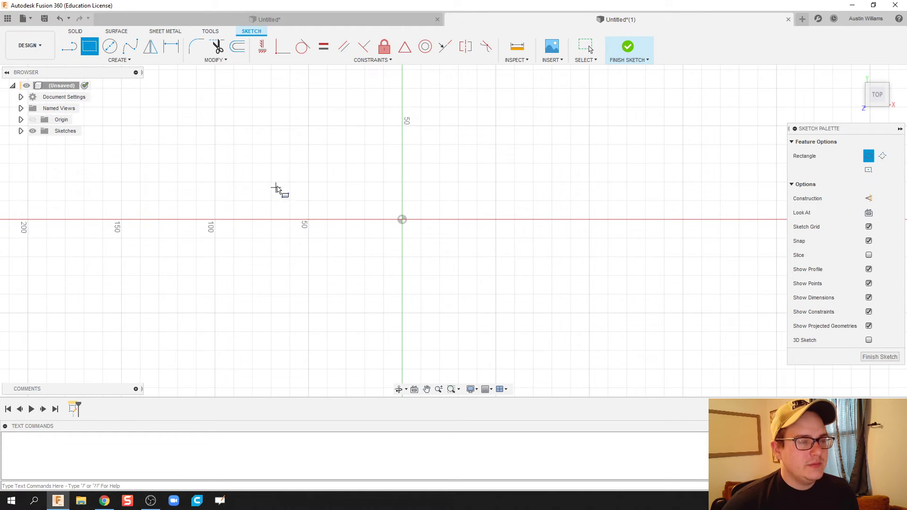
{"action": "left_click", "coordinate": [214, 126]}
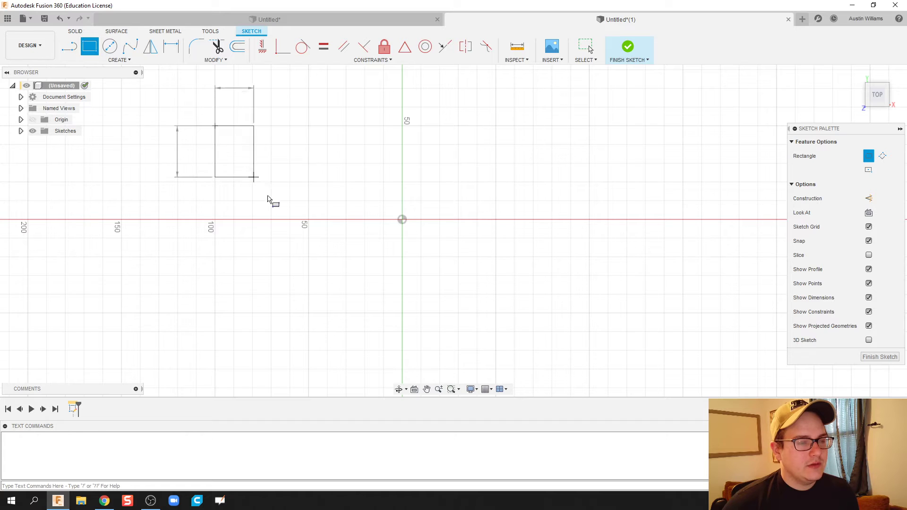
{"action": "left_click", "coordinate": [308, 219]}
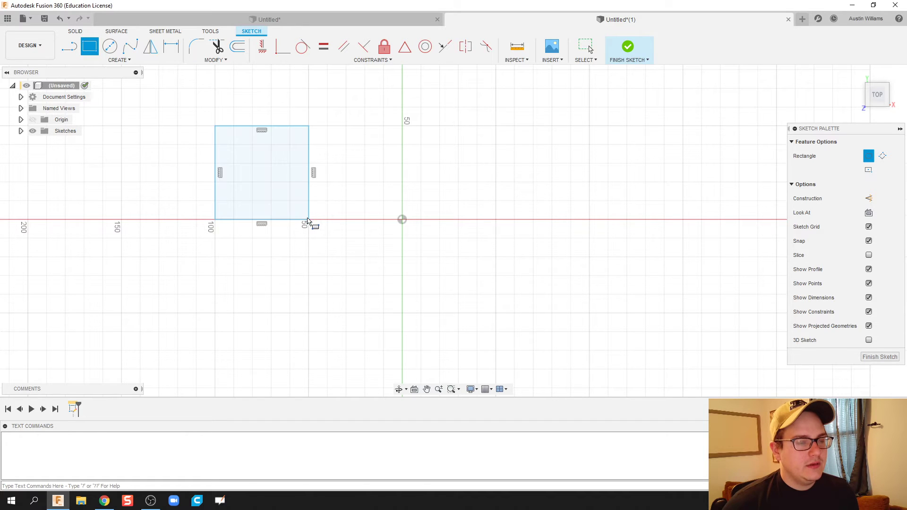
{"action": "left_click", "coordinate": [495, 125]}
{"action": "left_click", "coordinate": [589, 219]}
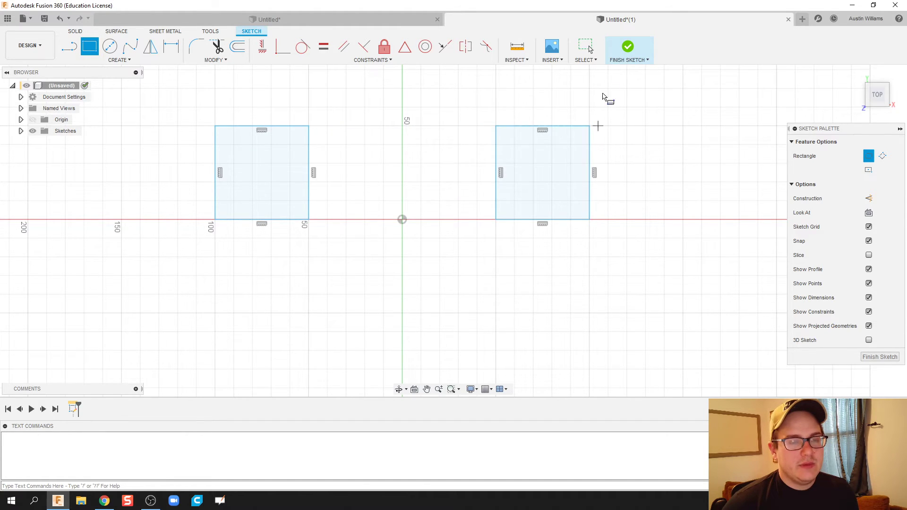
{"action": "left_click", "coordinate": [630, 47]}
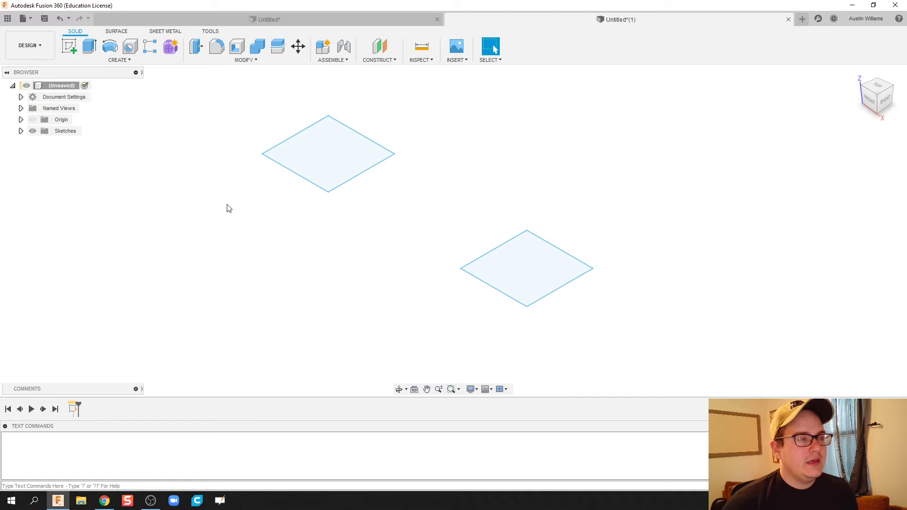
Extrude both square profiles upward 50 mm as new bodies.
{"action": "left_click", "coordinate": [90, 46]}
{"action": "left_click", "coordinate": [347, 162]}
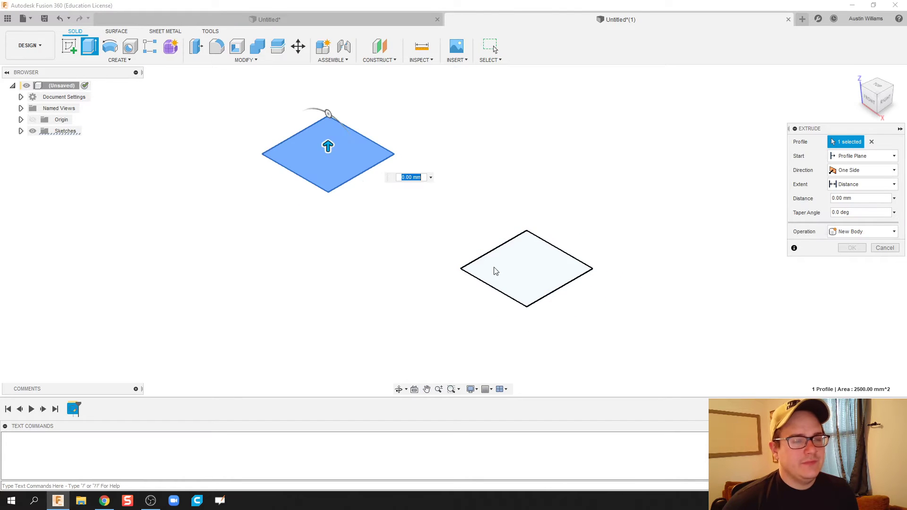
{"action": "left_click", "coordinate": [495, 271]}
{"action": "left_click_drag", "start_coordinate": [526, 257], "coordinate": [541, 182]}
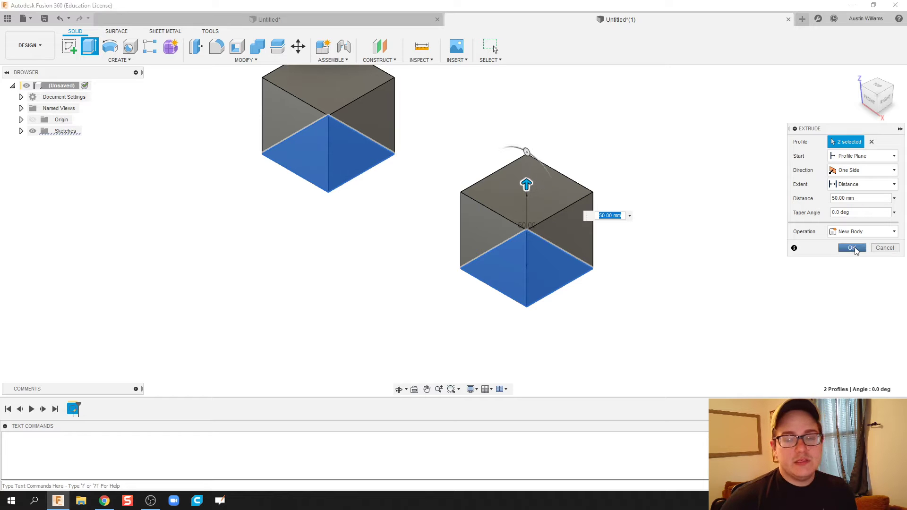
{"action": "left_click", "coordinate": [852, 247]}
Fillet the four top edges of the cube on the positive X side with a 22.5 mm constant radius.
{"action": "scroll", "coordinate": [229, 350], "scroll_direction": "down", "scroll_amount": 3}
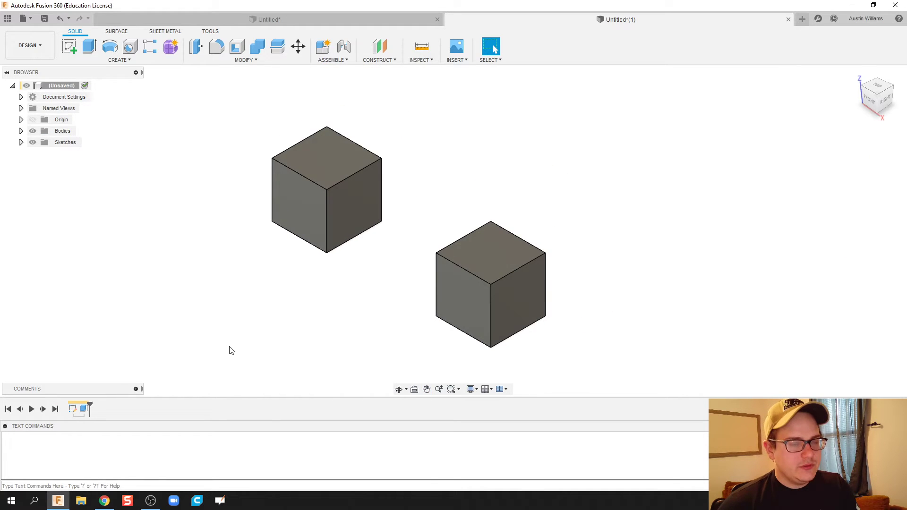
{"action": "middle_click_drag", "start_coordinate": [229, 351], "coordinate": [367, 320], "text": "shift"}
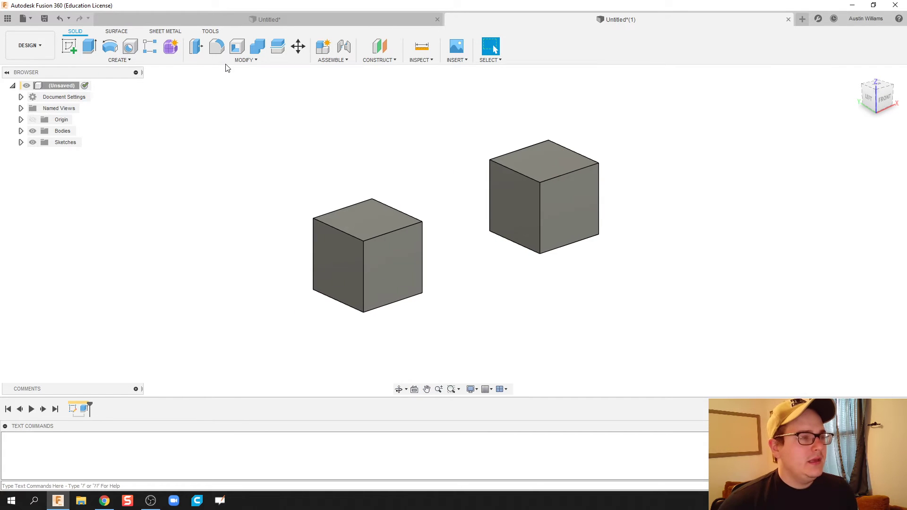
{"action": "left_click", "coordinate": [243, 60]}
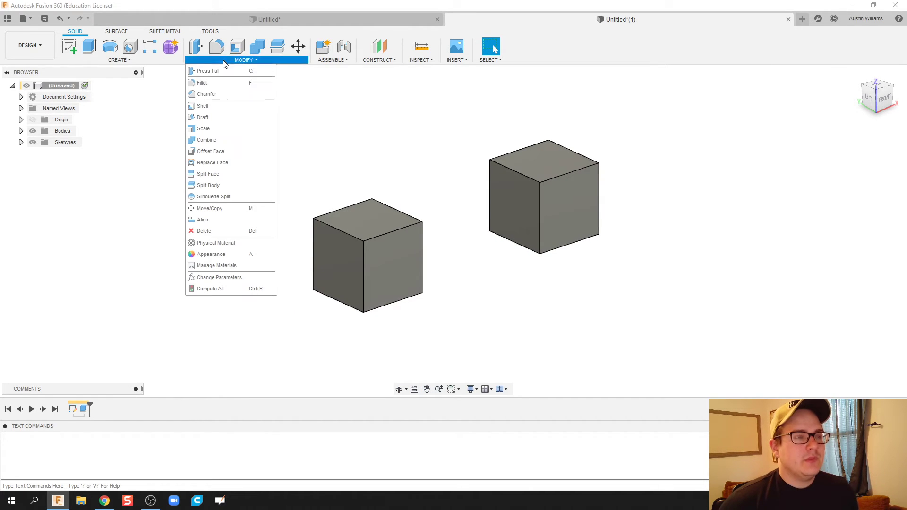
{"action": "left_click", "coordinate": [239, 83]}
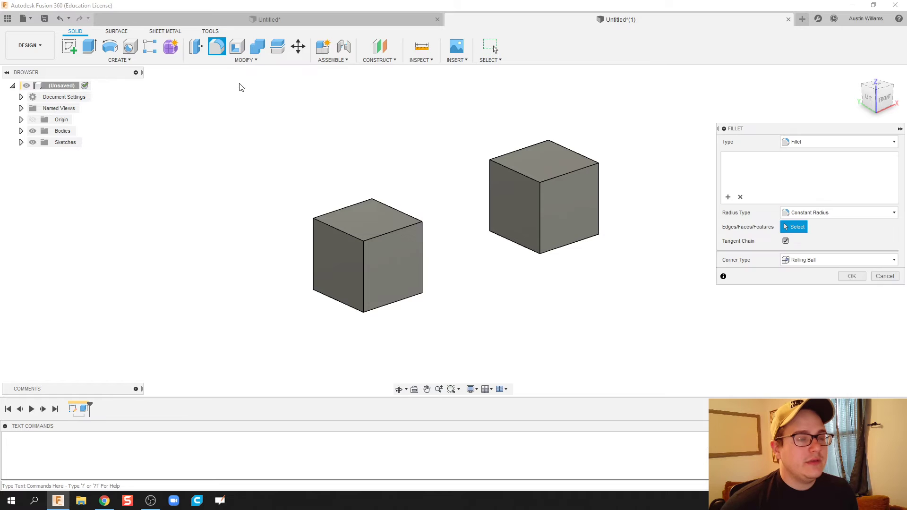
{"action": "scroll", "coordinate": [516, 172], "scroll_direction": "up", "scroll_amount": 3}
{"action": "left_click", "coordinate": [516, 173]}
{"action": "left_click", "coordinate": [514, 140]}
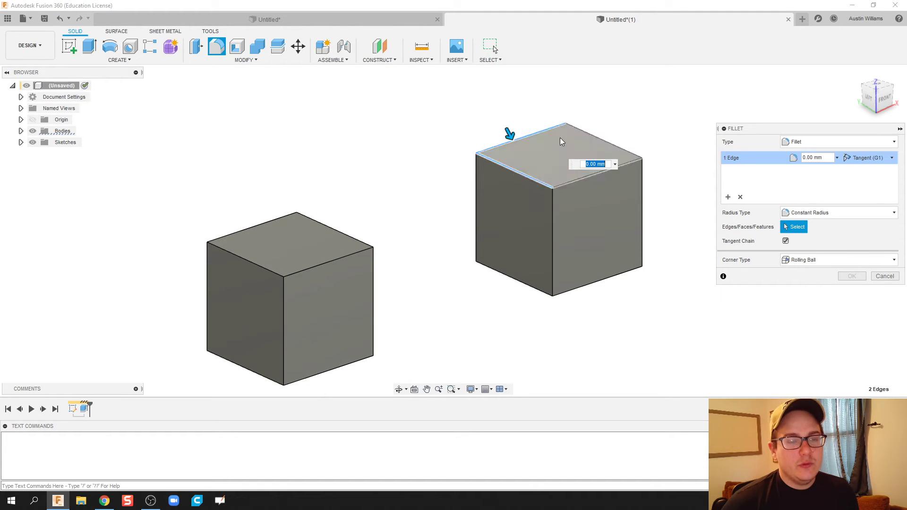
{"action": "left_click", "coordinate": [607, 144]}
{"action": "left_click", "coordinate": [605, 171]}
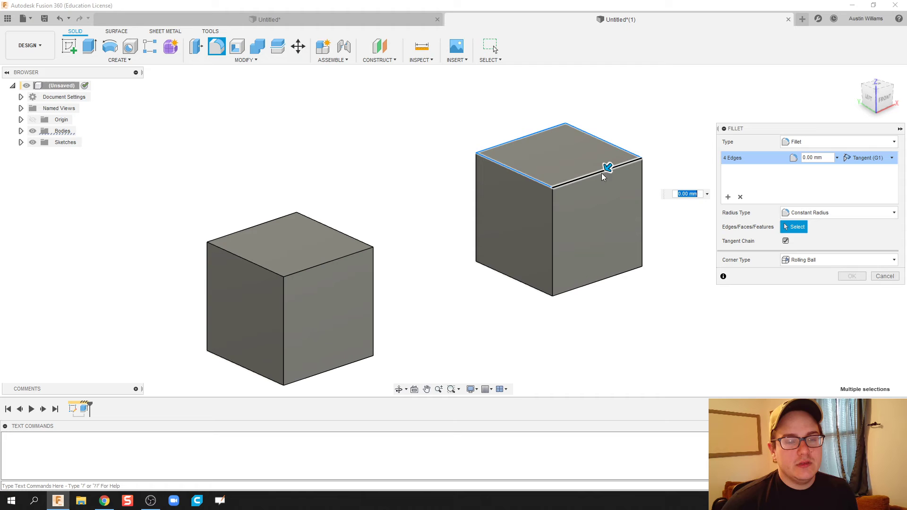
{"action": "left_click_drag", "start_coordinate": [607, 166], "coordinate": [595, 178]}
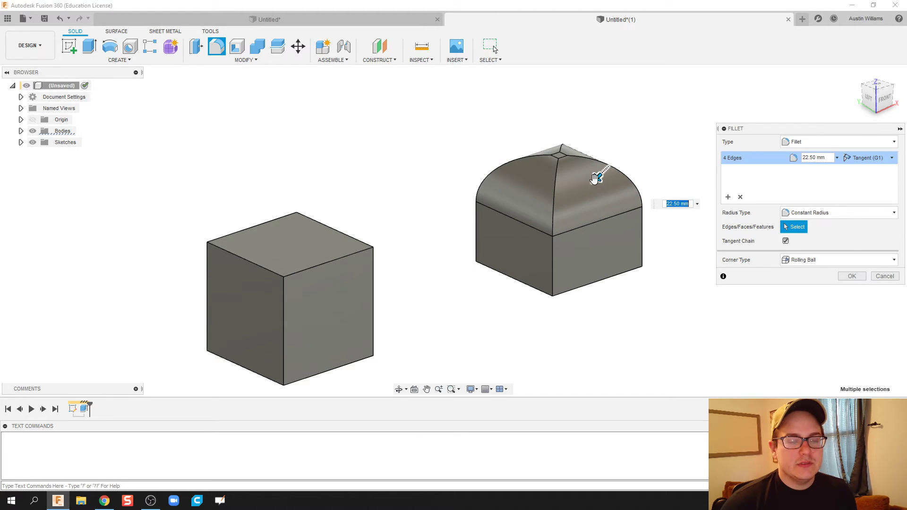
{"action": "left_click", "coordinate": [852, 276]}
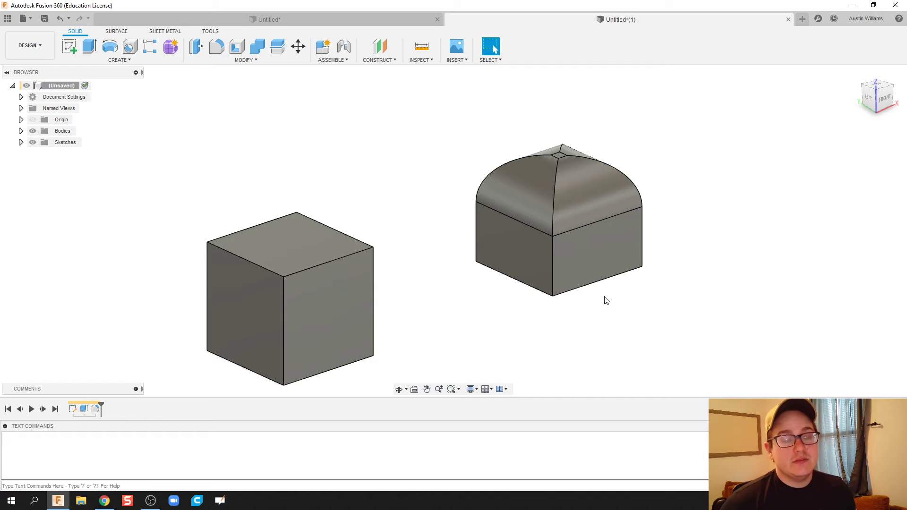
Try a 22.5 mm fillet on all faces of the dome-topped block and undo it.
{"action": "left_click", "coordinate": [217, 46]}
{"action": "left_click", "coordinate": [608, 257]}
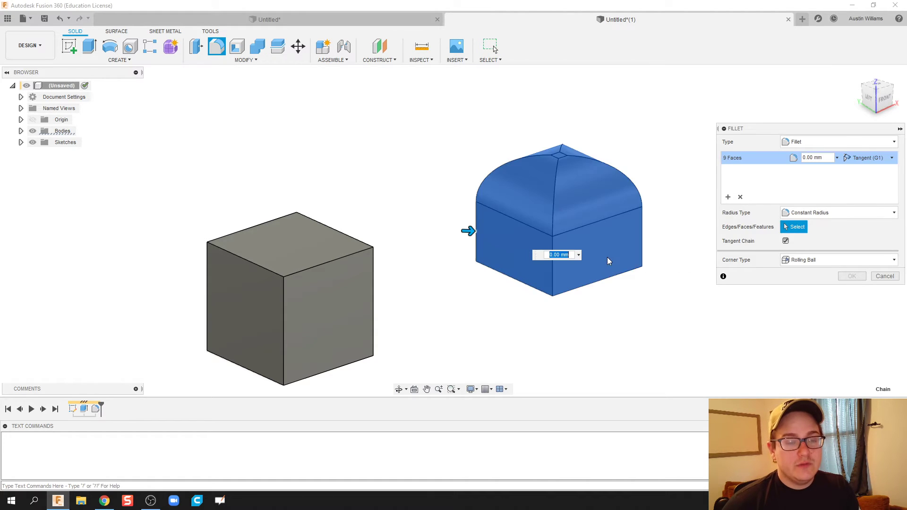
{"action": "left_click_drag", "start_coordinate": [468, 230], "coordinate": [492, 231]}
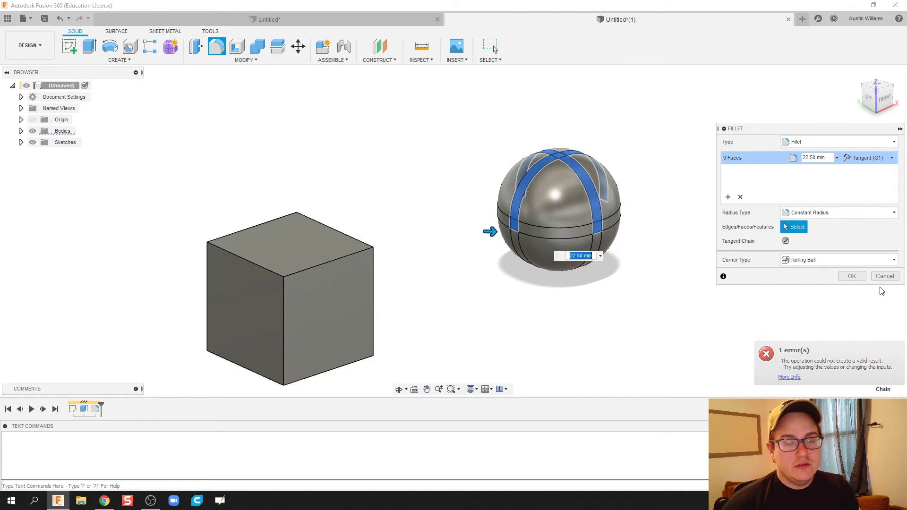
{"action": "left_click", "coordinate": [852, 276]}
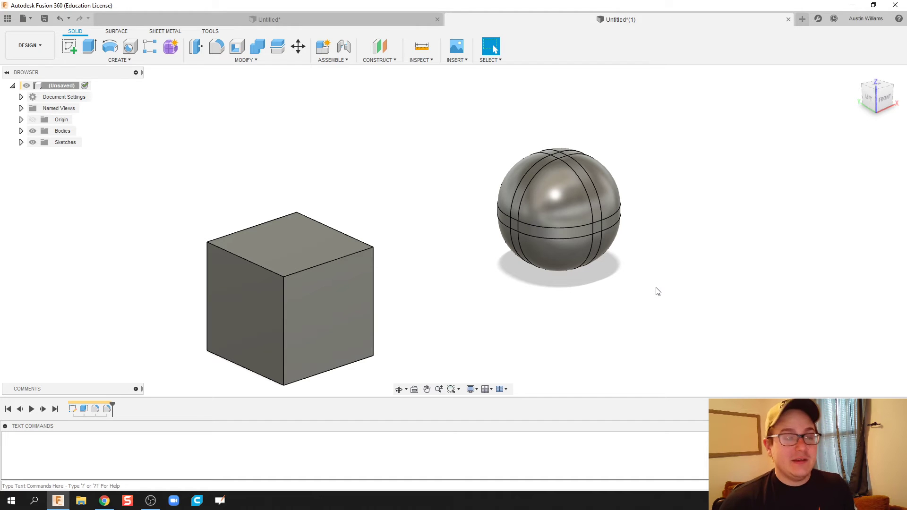
{"action": "key", "text": "ctrl+z"}
Chamfer the four top edges of the remaining plain cube with an equal distance of 20 mm.
{"action": "middle_click_drag", "start_coordinate": [516, 338], "coordinate": [555, 293]}
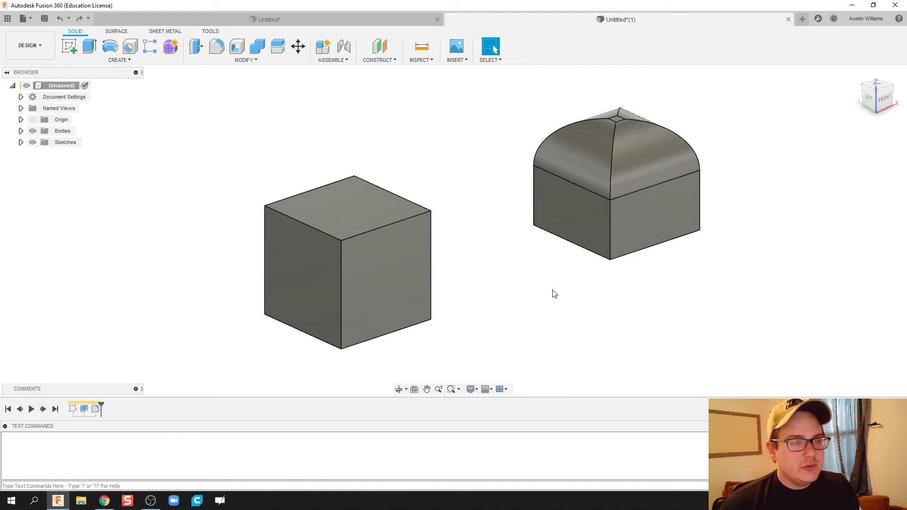
{"action": "left_click", "coordinate": [232, 60]}
{"action": "left_click", "coordinate": [225, 96]}
{"action": "left_click", "coordinate": [322, 232]}
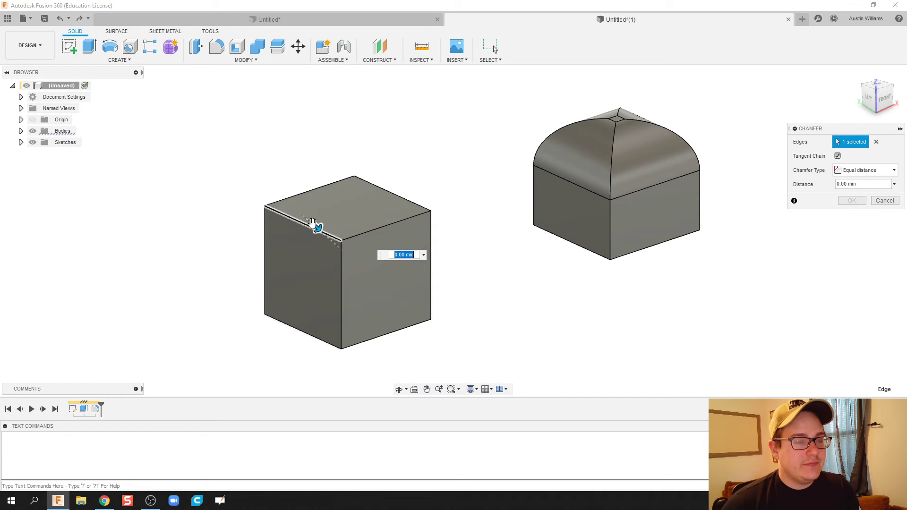
{"action": "left_click", "coordinate": [313, 188]}
{"action": "left_click", "coordinate": [388, 192]}
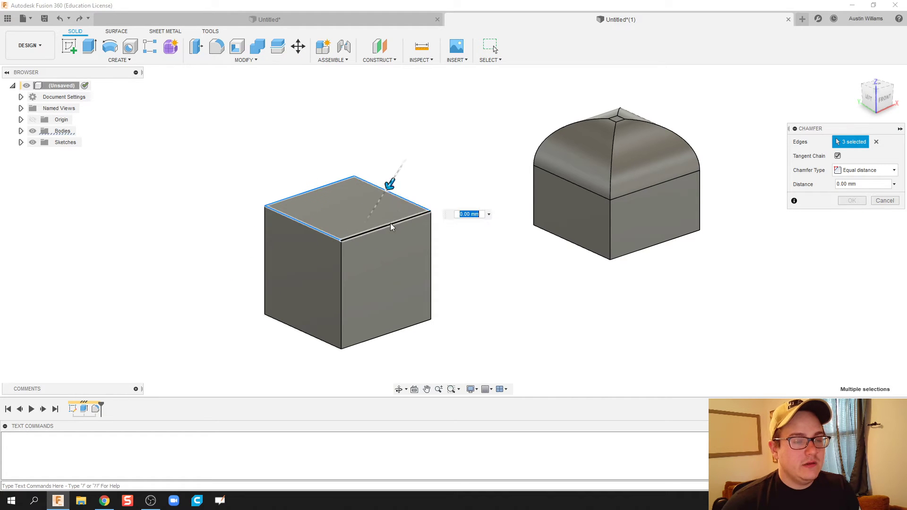
{"action": "left_click", "coordinate": [390, 226]}
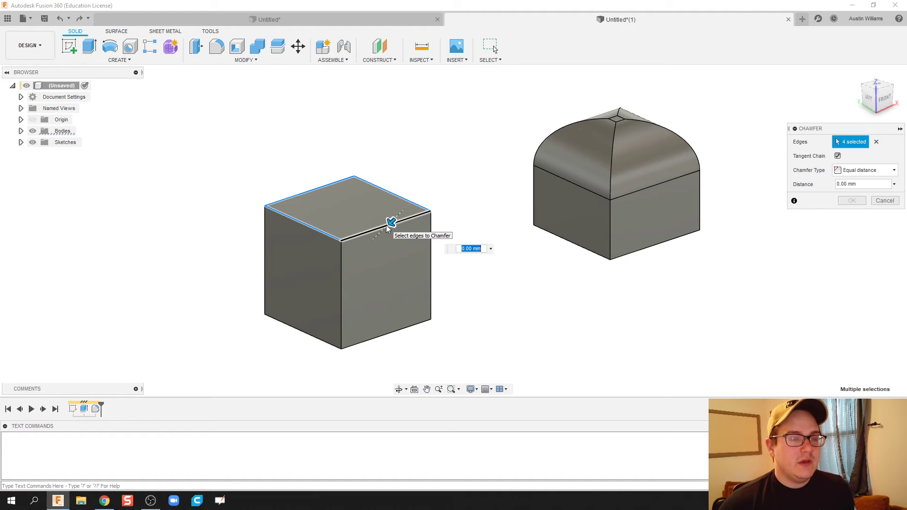
{"action": "left_click_drag", "start_coordinate": [390, 222], "coordinate": [384, 242]}
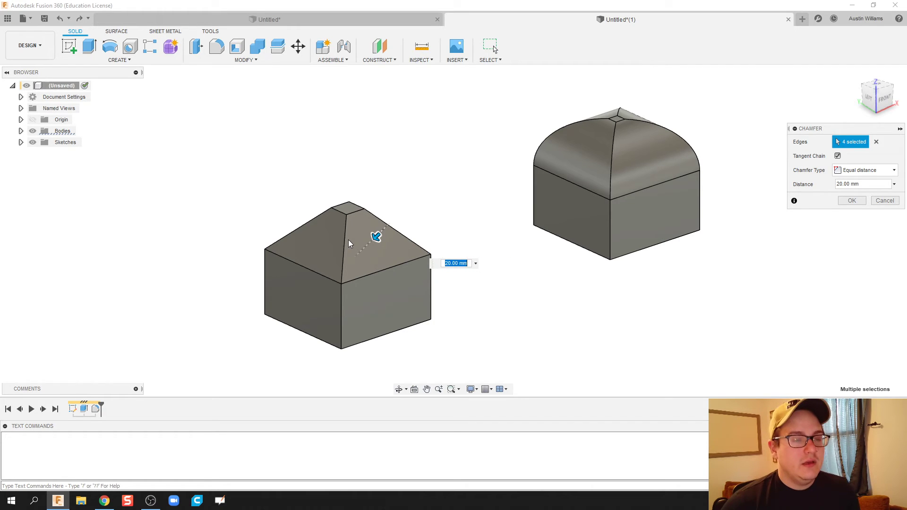
{"action": "left_click", "coordinate": [251, 60]}
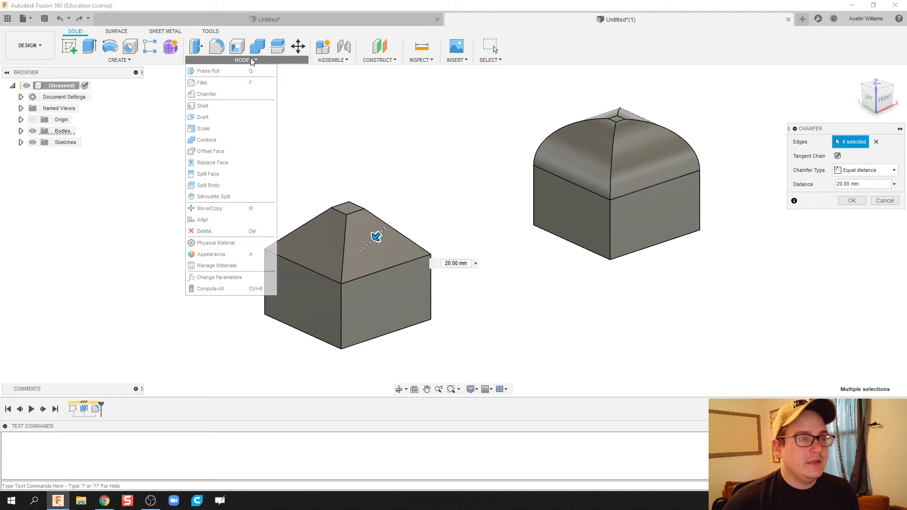
{"action": "left_click", "coordinate": [251, 61]}
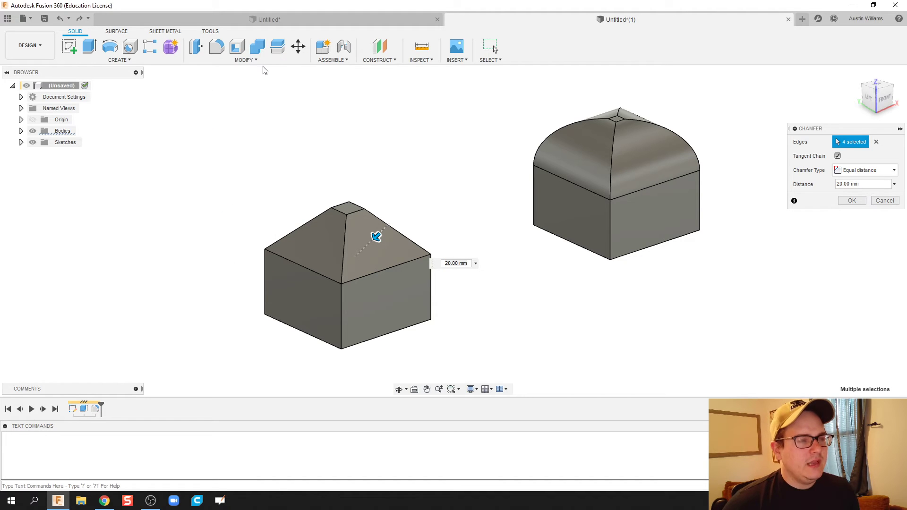
{"action": "left_click", "coordinate": [851, 201]}
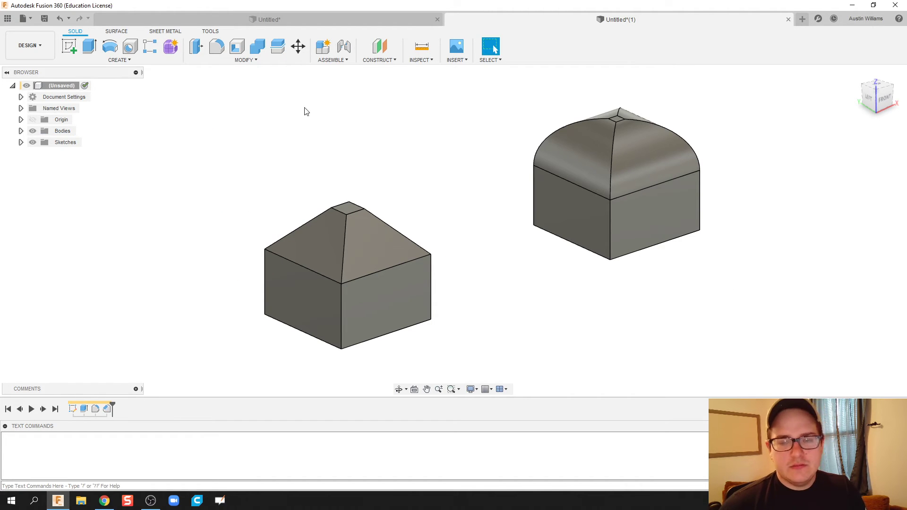
{"action": "left_click", "coordinate": [243, 60]}
{"action": "left_click", "coordinate": [208, 94]}
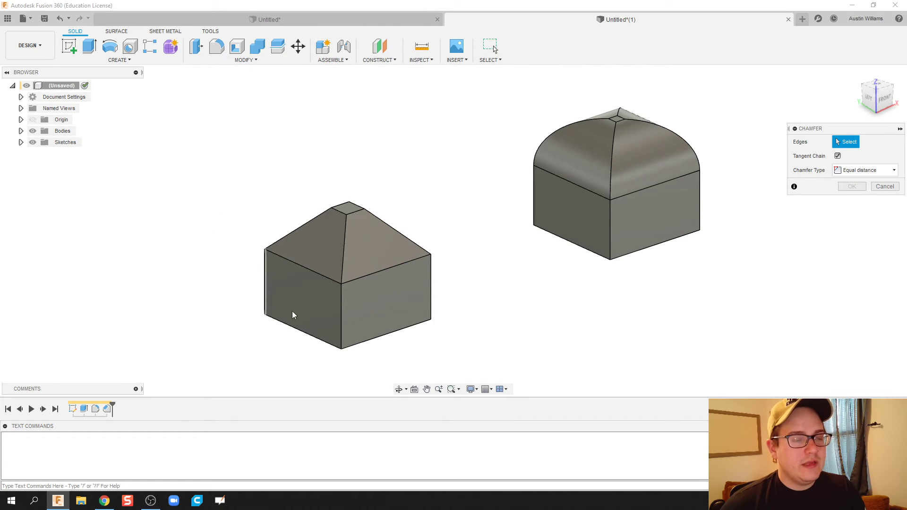
{"action": "middle_click_drag", "start_coordinate": [534, 308], "coordinate": [379, 297], "text": "shift"}
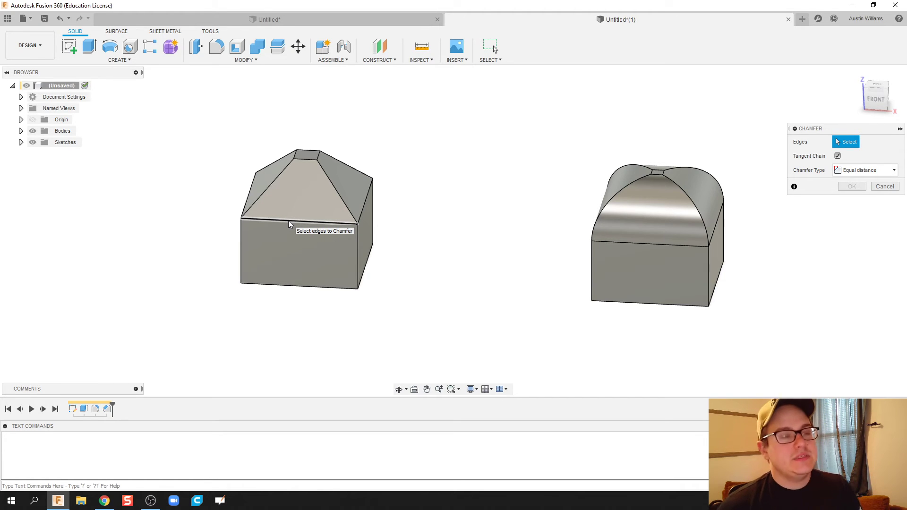
{"action": "mouse_move", "coordinate": [404, 305]}
{"action": "middle_mouse_down", "text": "shift"}
{"action": "mouse_move", "coordinate": [413, 294]}
{"action": "mouse_move", "coordinate": [420, 299]}
{"action": "middle_mouse_up", "text": "shift"}
{"action": "key", "text": "F6"}
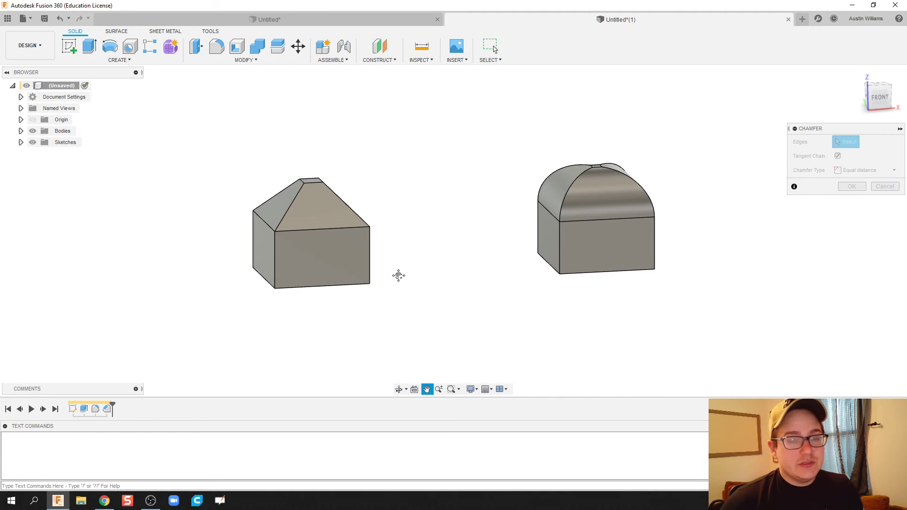
{"action": "key", "text": "Escape"}
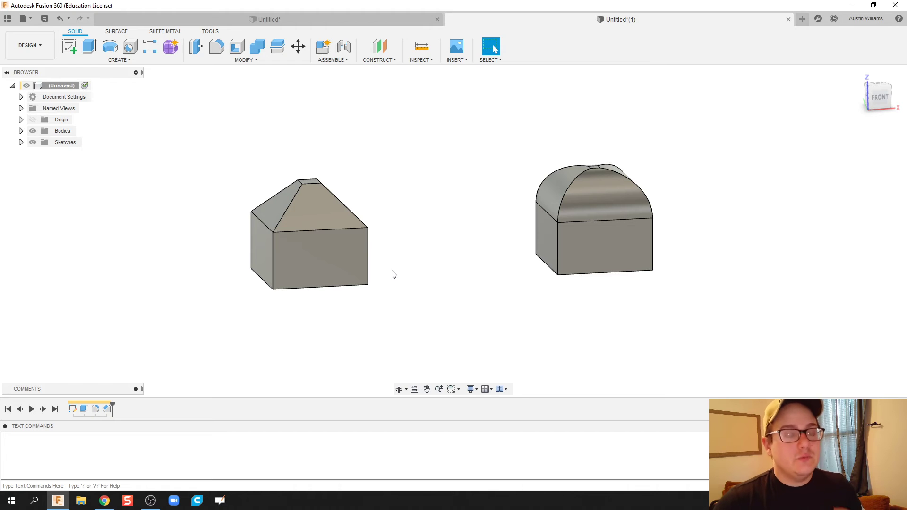
Press Pull the front vertical face of the chamfered block outward 30 mm with the automatic offset type.
{"action": "left_click", "coordinate": [198, 46]}
{"action": "left_click", "coordinate": [324, 254]}
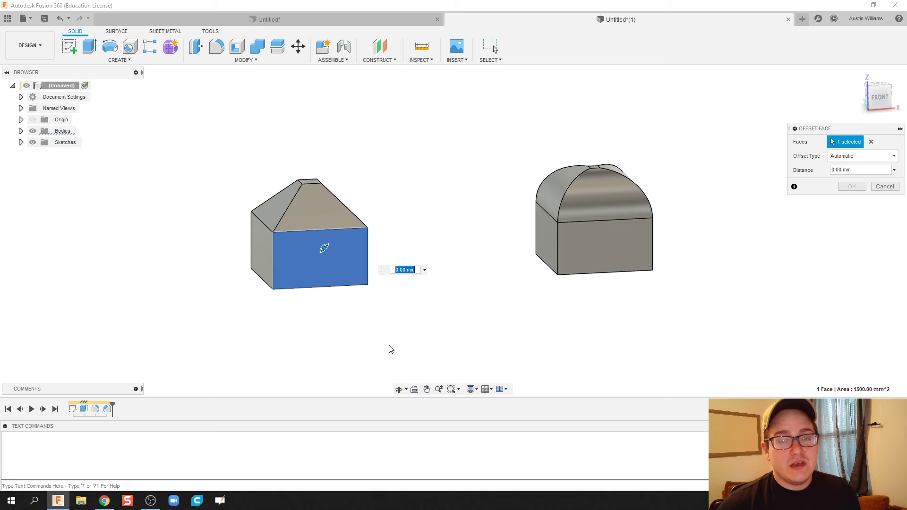
{"action": "middle_click_drag", "start_coordinate": [302, 352], "coordinate": [337, 329], "text": "shift"}
{"action": "left_click_drag", "start_coordinate": [394, 261], "coordinate": [439, 270]}
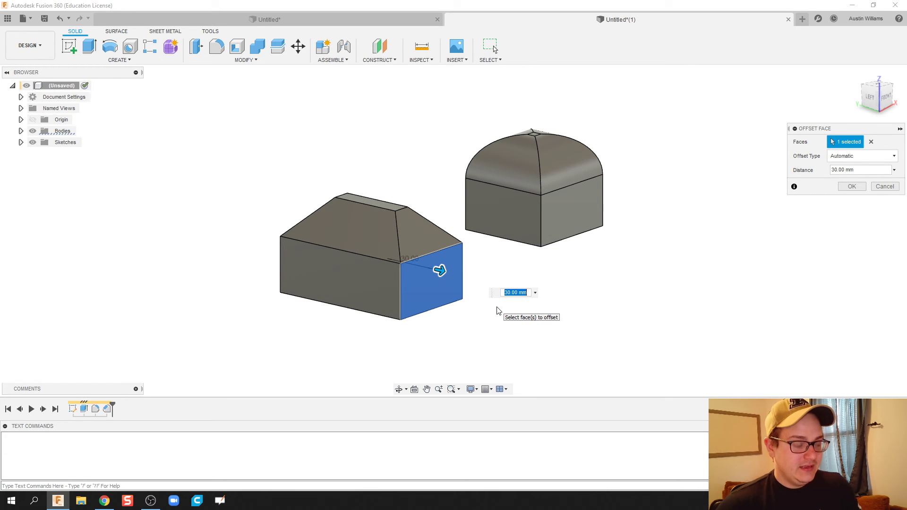
{"action": "key", "text": "Return"}
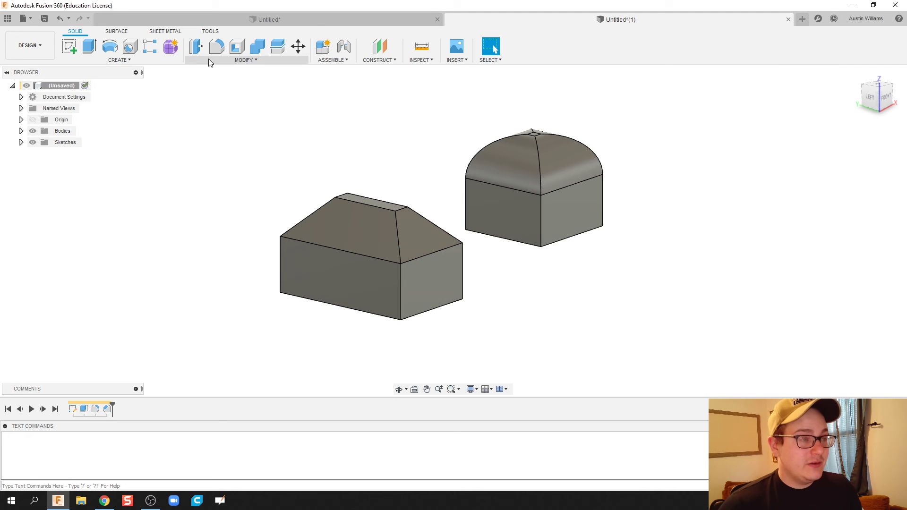
Try a 50 mm Press Pull distance on the chamfered block's front sloped face and undo it together with the front face extension.
{"action": "left_click", "coordinate": [198, 47]}
{"action": "left_click", "coordinate": [423, 241]}
{"action": "key", "text": "ctrl+a"}
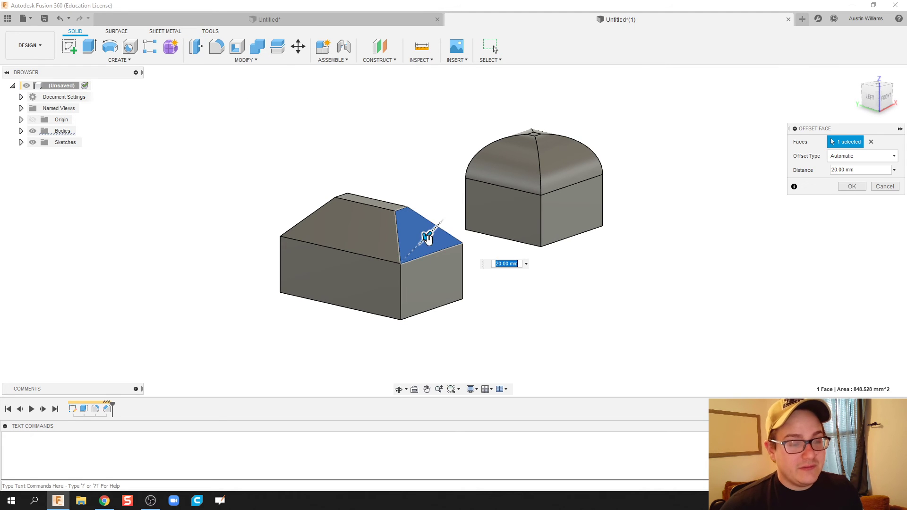
{"action": "type", "text": "50"}
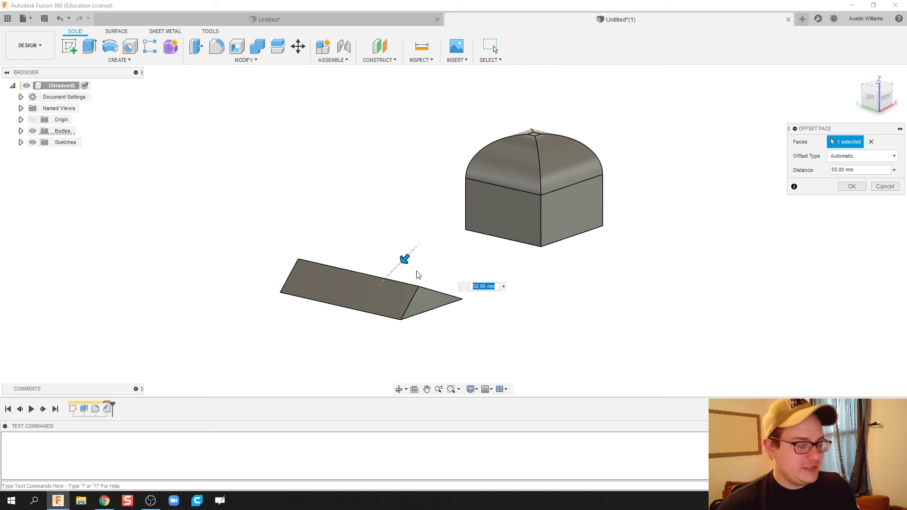
{"action": "key", "text": "Return"}
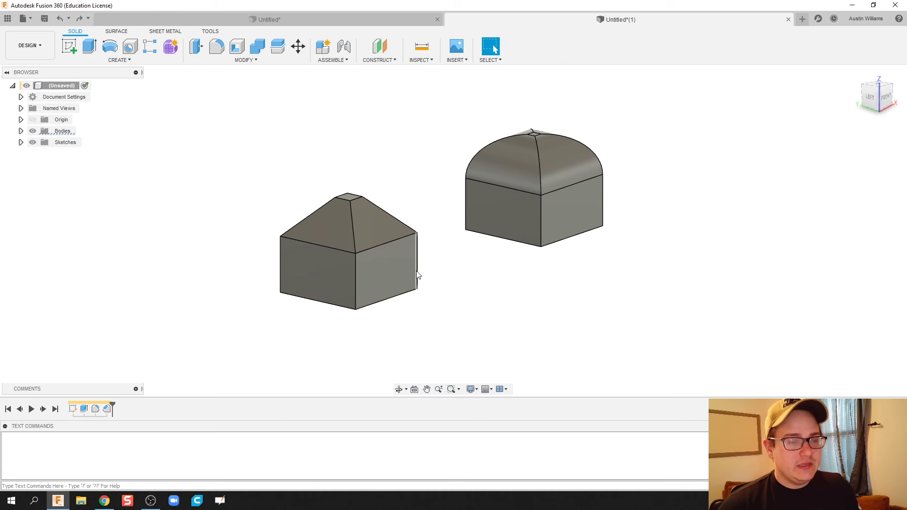
Try a 77.5 mm constant-radius fillet on the positive X edge of the chamfered block's small top face and discard it.
{"action": "left_click", "coordinate": [196, 46]}
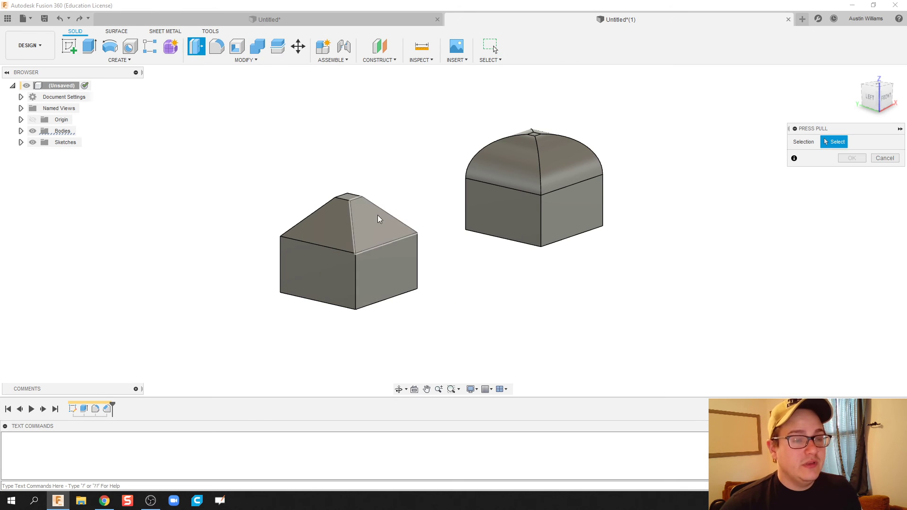
{"action": "left_click", "coordinate": [350, 195]}
{"action": "scroll", "coordinate": [349, 197], "scroll_direction": "up", "scroll_amount": 4}
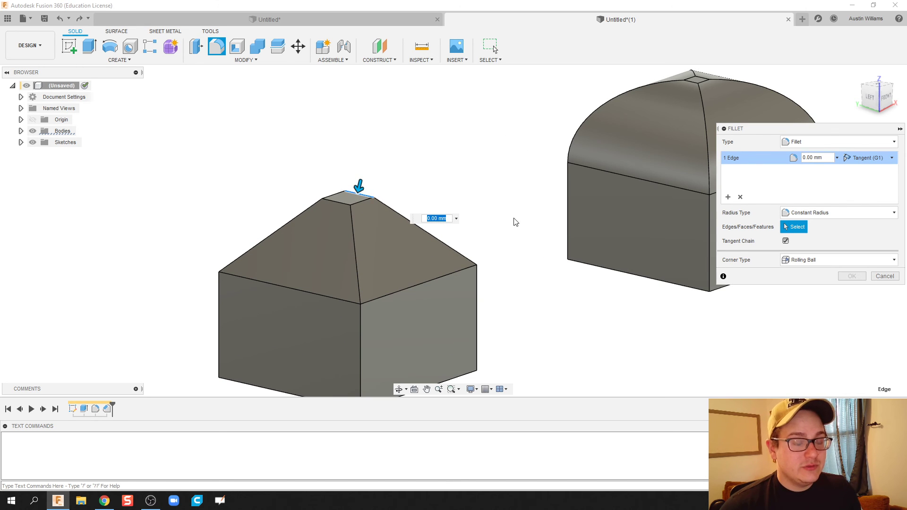
{"action": "left_click_drag", "start_coordinate": [354, 193], "coordinate": [349, 207]}
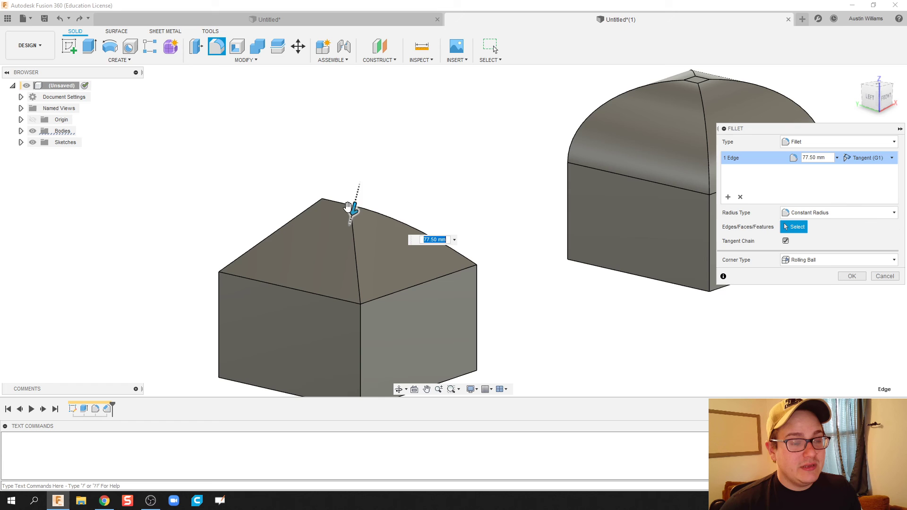
{"action": "mouse_move", "coordinate": [456, 203]}
{"action": "middle_mouse_down", "text": "shift"}
{"action": "mouse_move", "coordinate": [522, 225]}
{"action": "mouse_move", "coordinate": [449, 217]}
{"action": "middle_mouse_up", "text": "shift"}
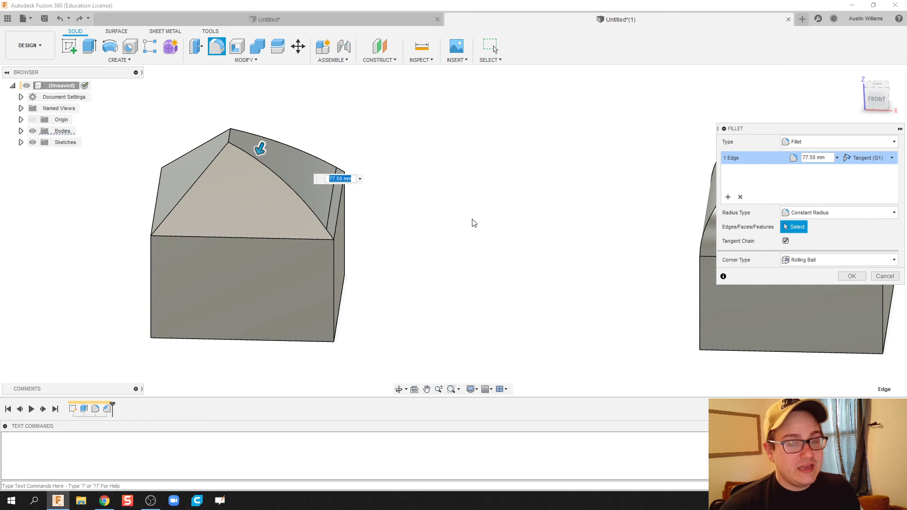
{"action": "key", "text": "Return"}
Try pulling the chamfered block's front sloped face to a 50 mm Press Pull distance again and discard the change.
{"action": "left_click", "coordinate": [194, 50]}
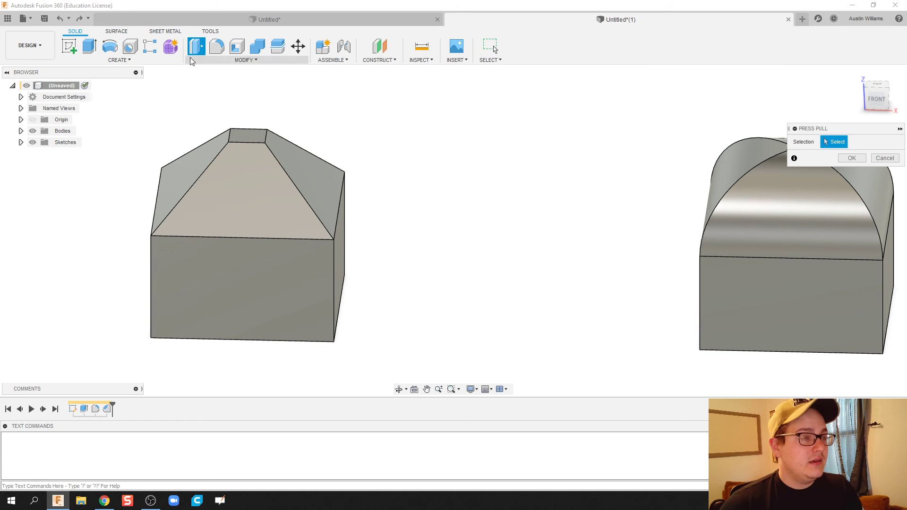
{"action": "left_click", "coordinate": [237, 169]}
{"action": "left_click_drag", "start_coordinate": [237, 164], "coordinate": [245, 199]}
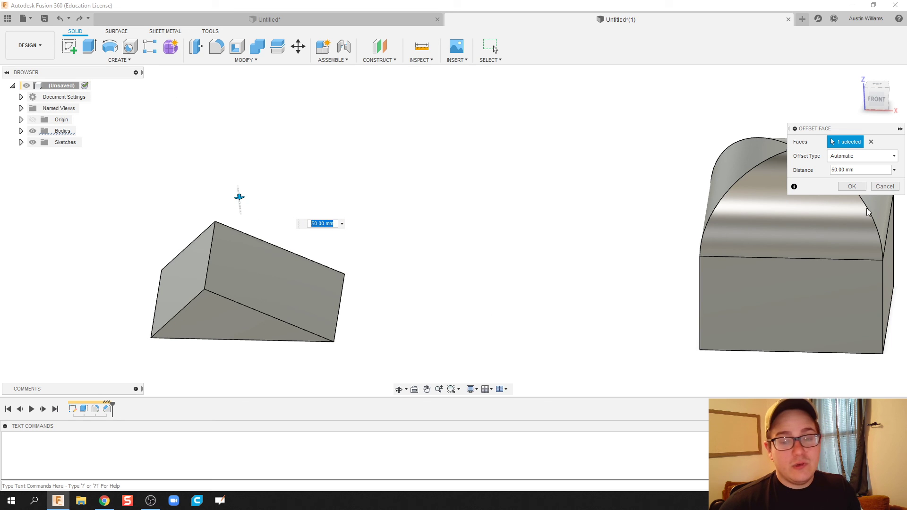
{"action": "key", "text": "Return"}
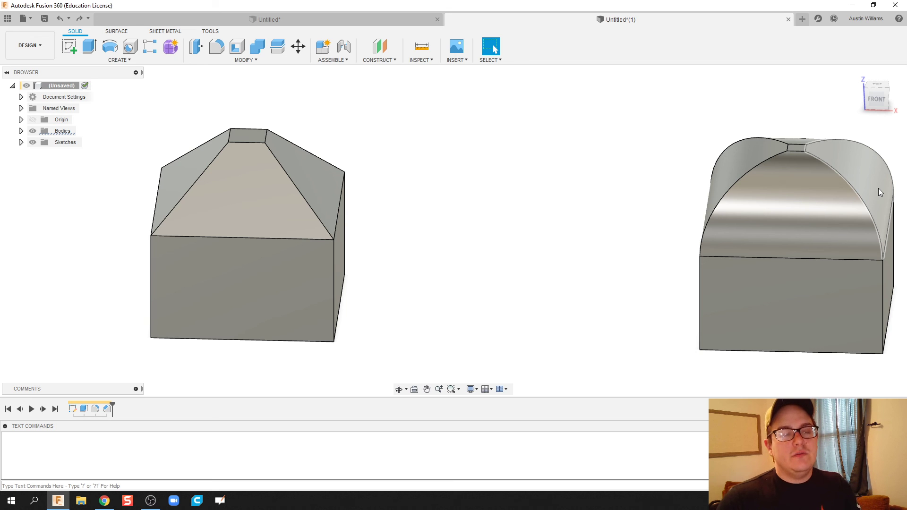
{"action": "scroll", "coordinate": [591, 311], "scroll_direction": "down", "scroll_amount": 3}
{"action": "middle_click_drag", "start_coordinate": [552, 304], "coordinate": [476, 237]}
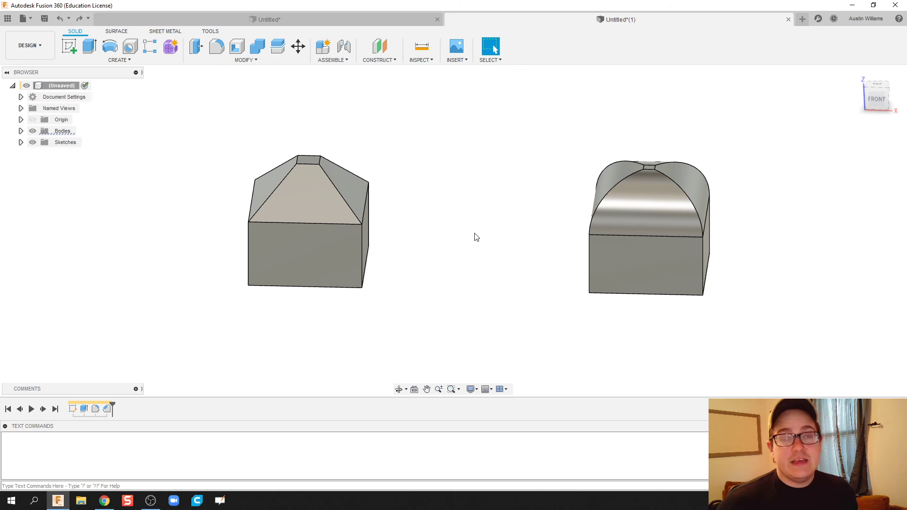